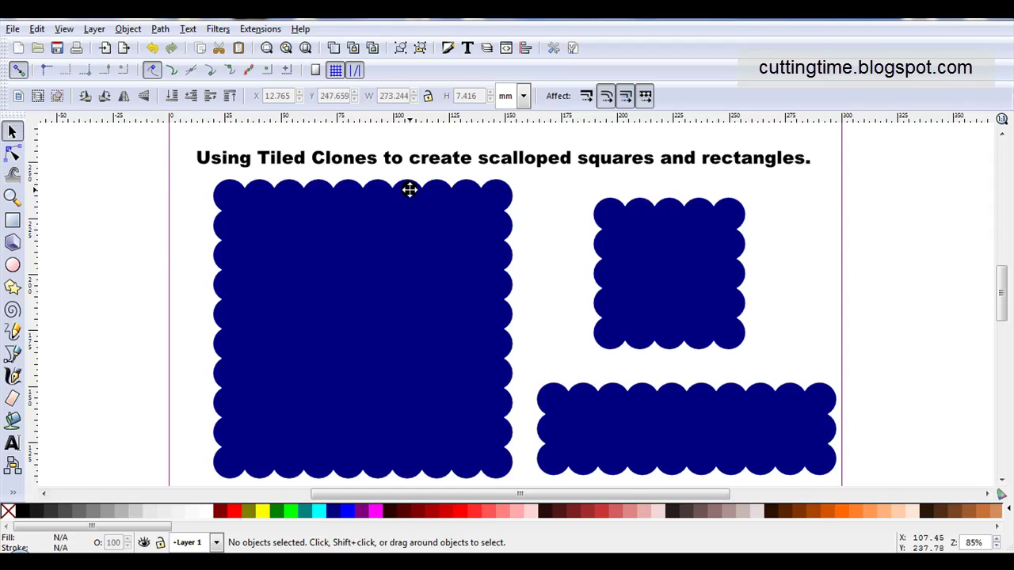
Step: Select the example scalloped shapes and title on the page and delete them
drag(171, 156, 187, 150)
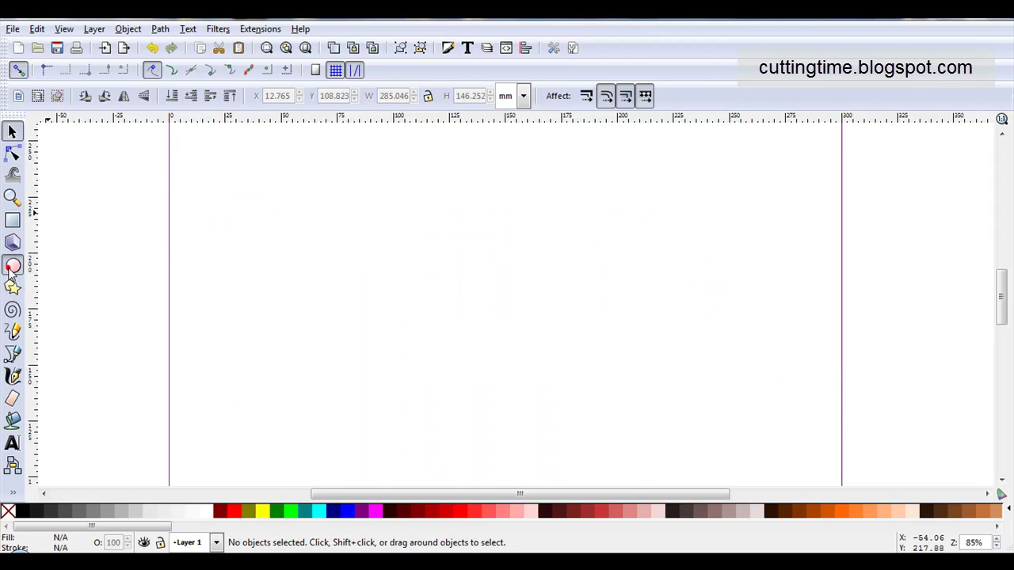
Step: Draw a small circle near the page's upper left and fill it navy
click(12, 265)
drag(287, 199, 317, 227)
click(330, 511)
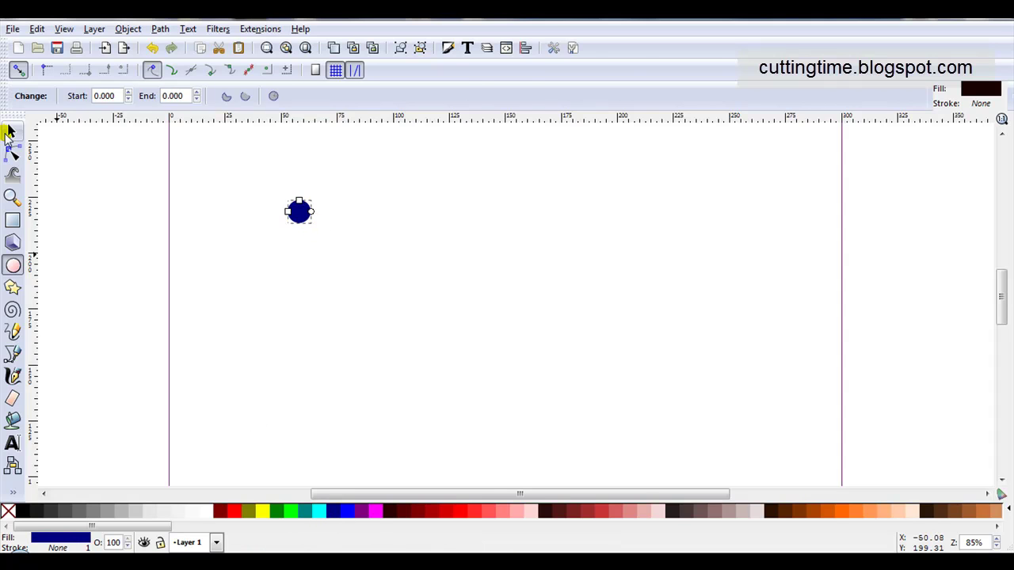
Step: Lock the width/height ratio and resize the circle to 5 × 5 mm
click(12, 131)
scroll(317, 251, up, 1)
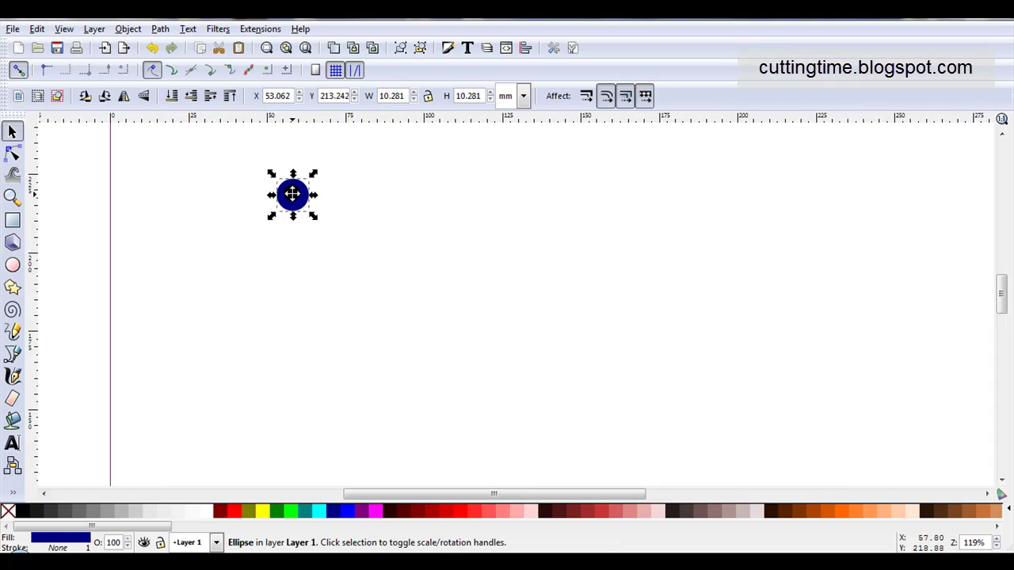
click(429, 98)
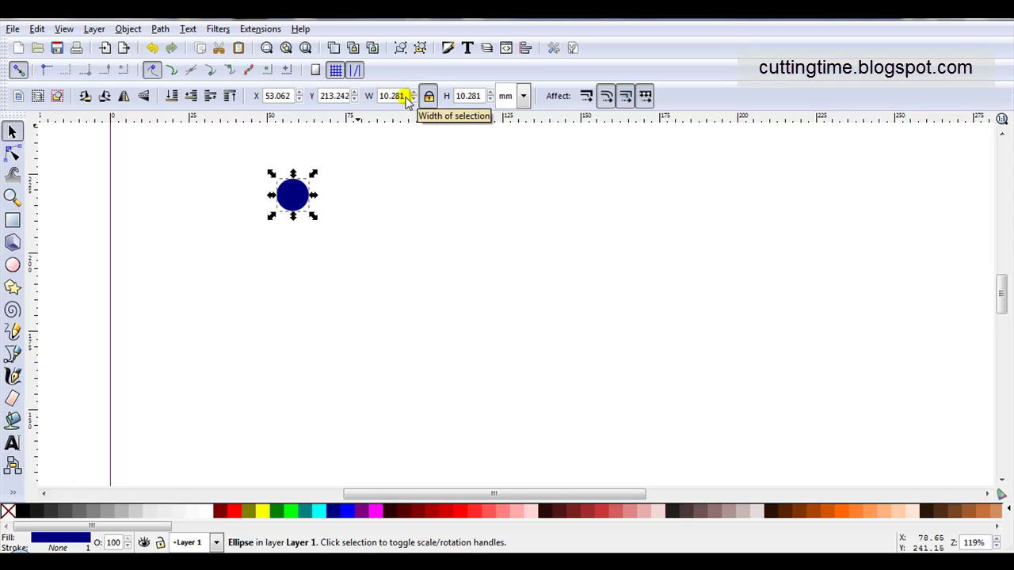
drag(405, 96, 363, 96)
text(5)
key(Return)
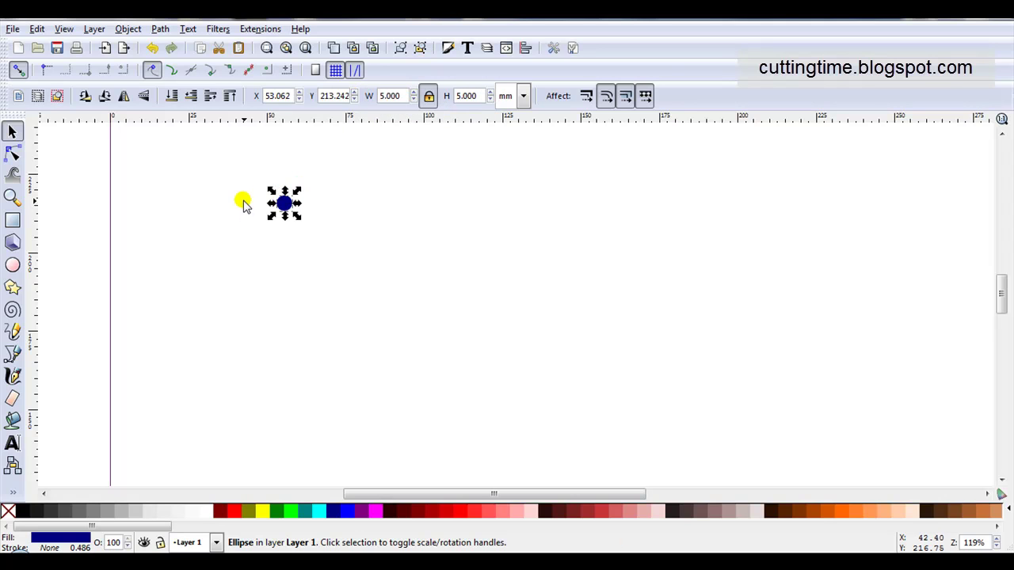
Step: Bring up the Create Tiled Clones dialog beside the canvas and zoom in on the circle
click(37, 29)
mouse_move(132, 256)
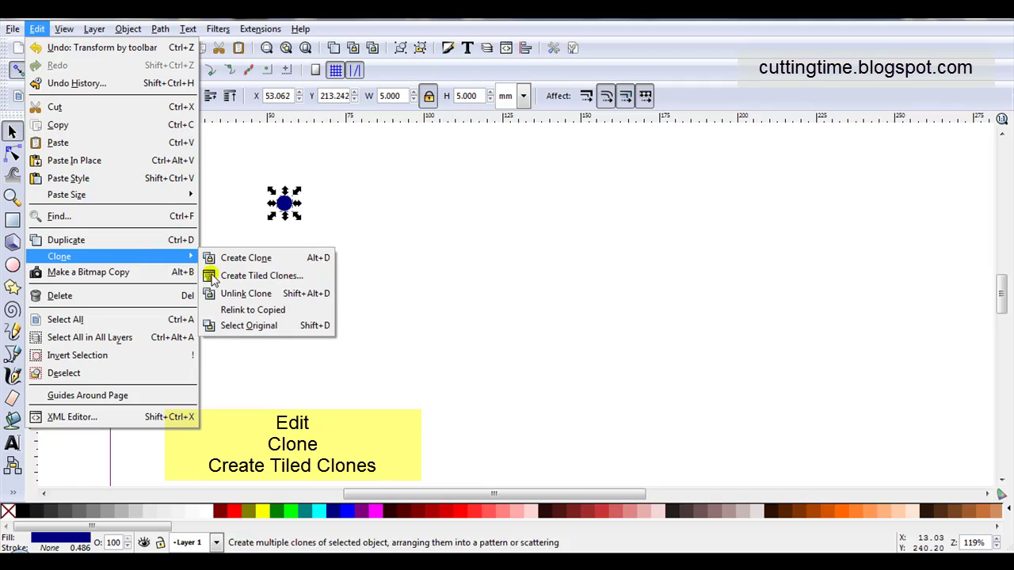
click(287, 274)
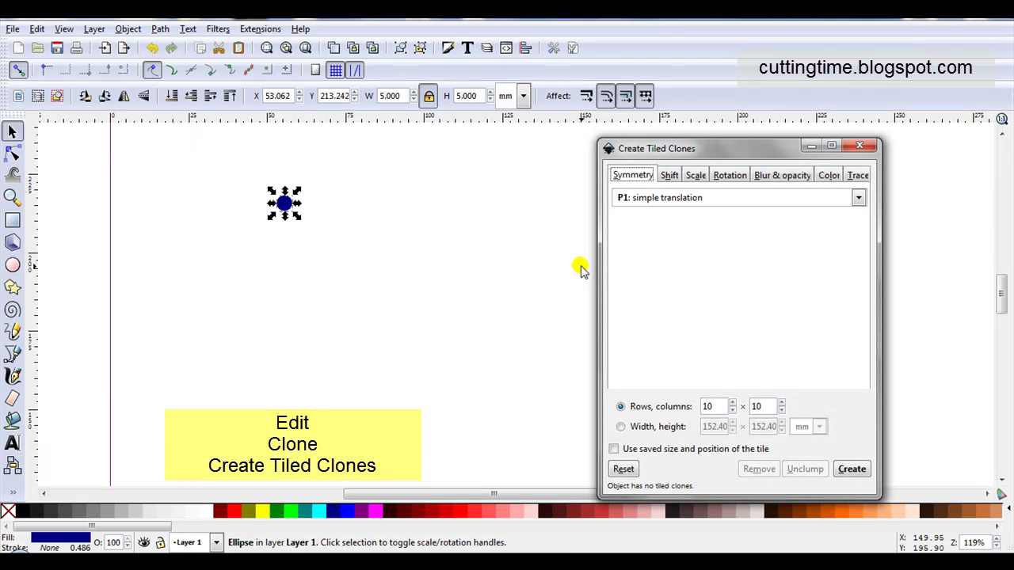
drag(654, 148, 445, 76)
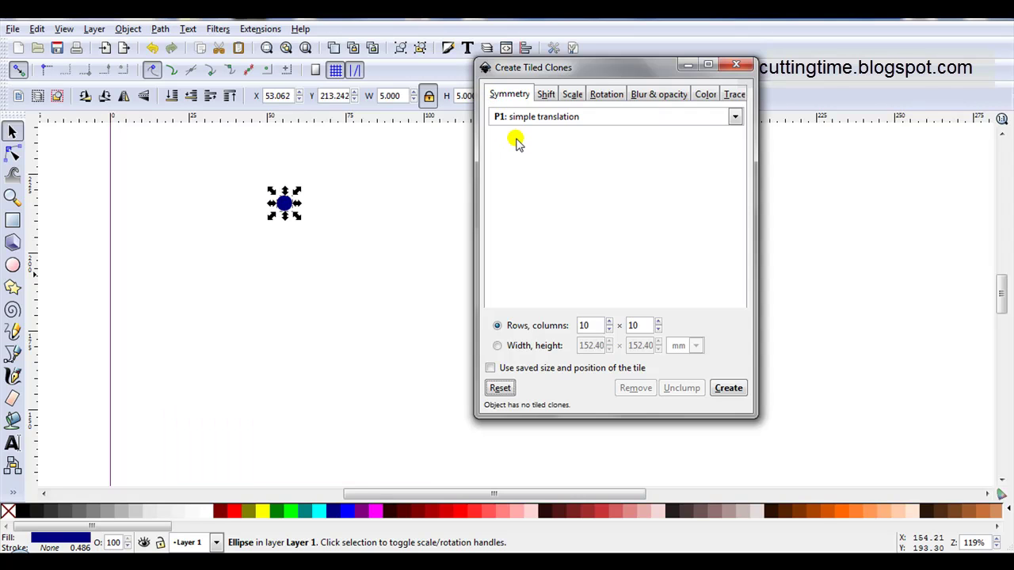
key(plus)
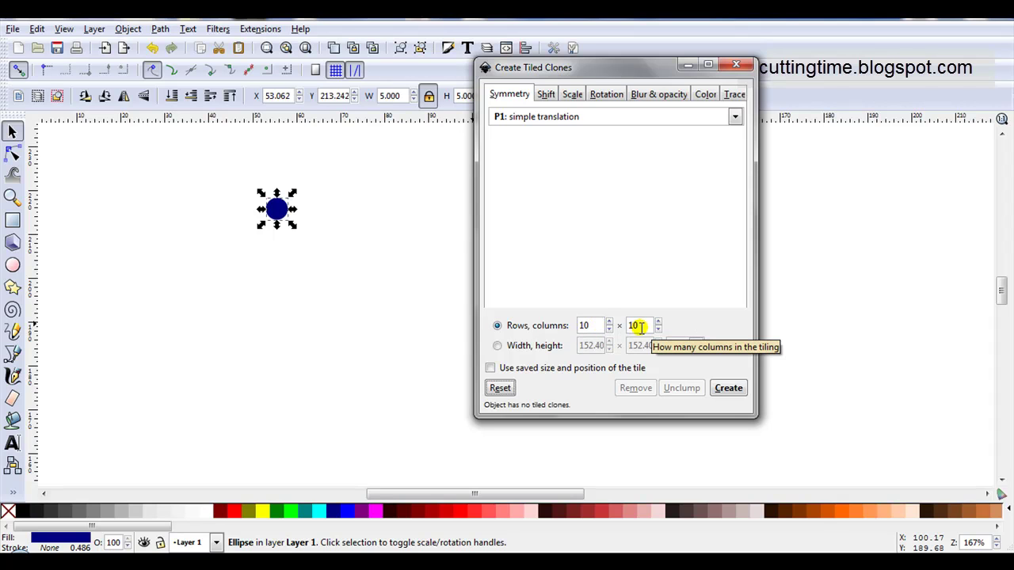
Step: Create tiled clones filling a 4.00 × 4.00 in width-and-height area
click(497, 346)
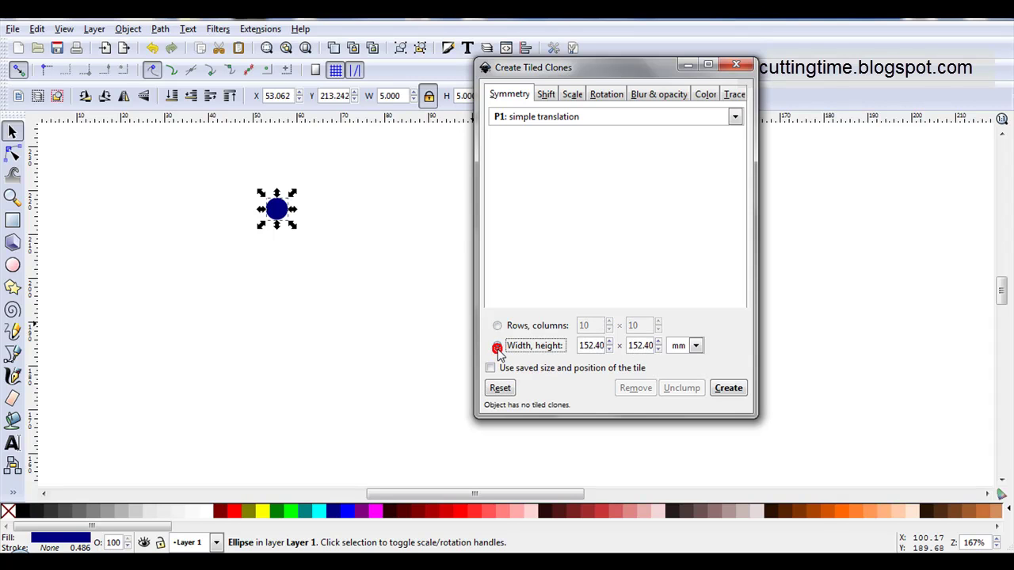
click(694, 347)
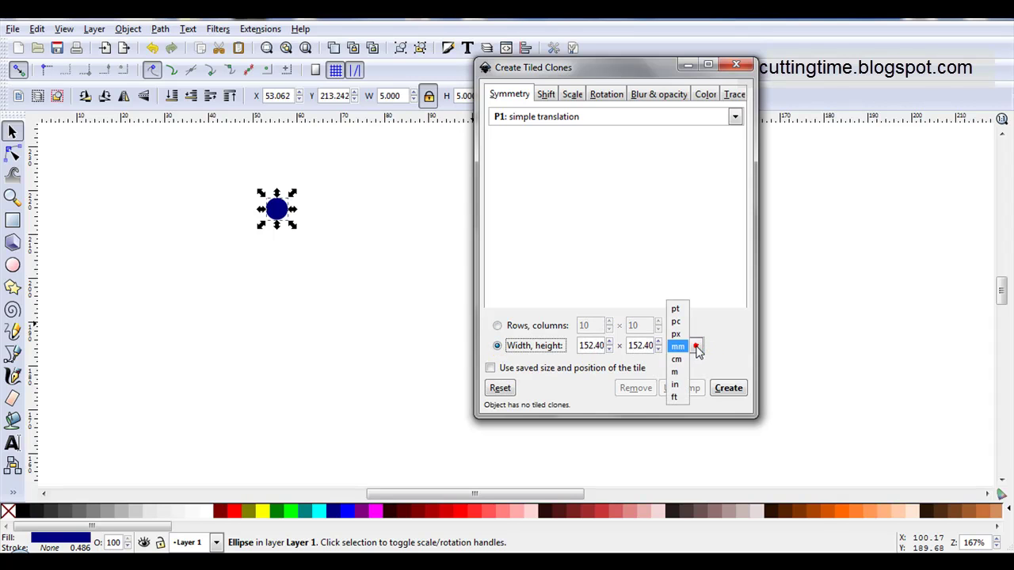
click(676, 384)
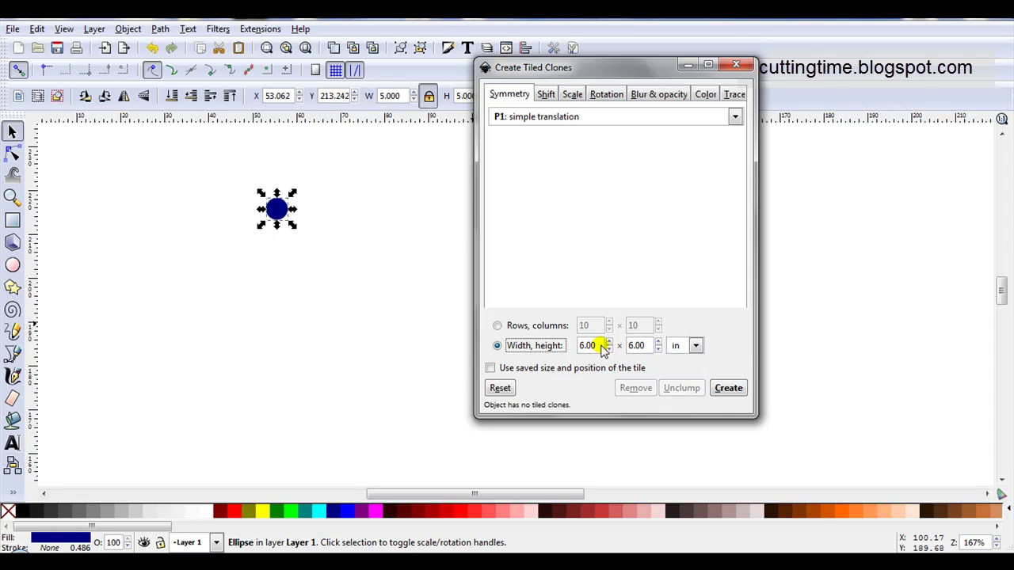
drag(599, 345, 572, 351)
text(4)
drag(645, 346, 614, 346)
key(Return)
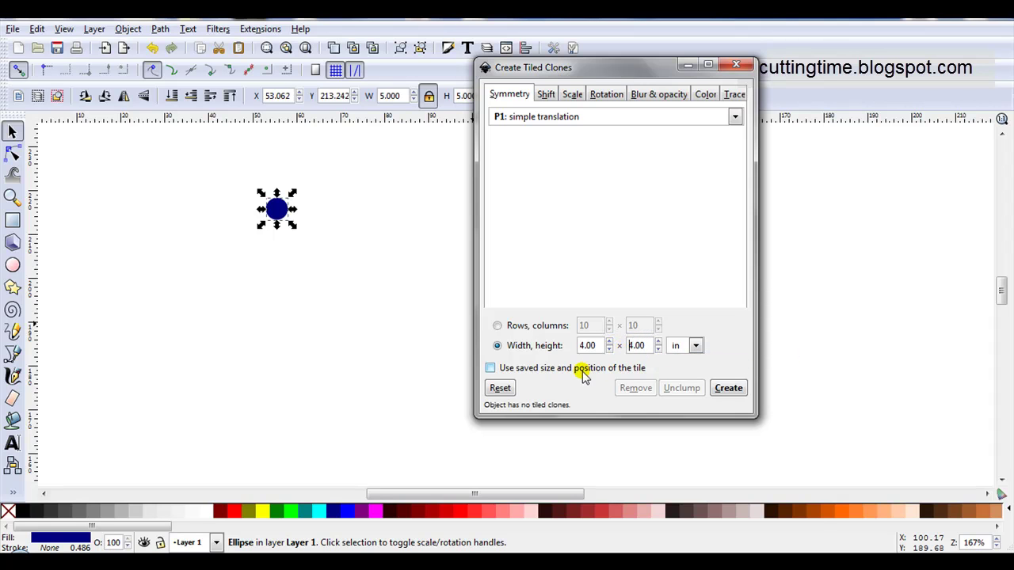
click(728, 388)
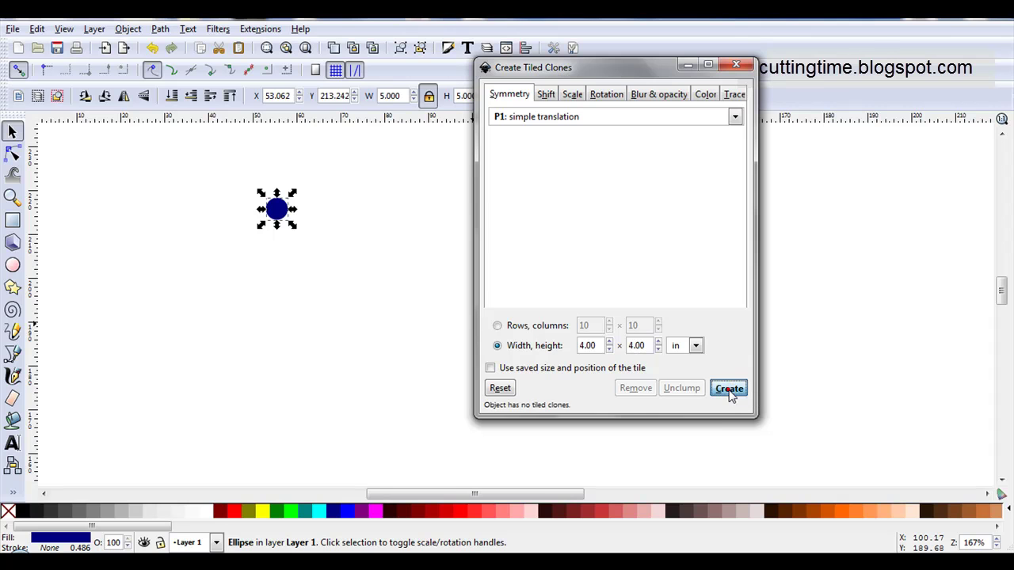
scroll(290, 190, up, 1)
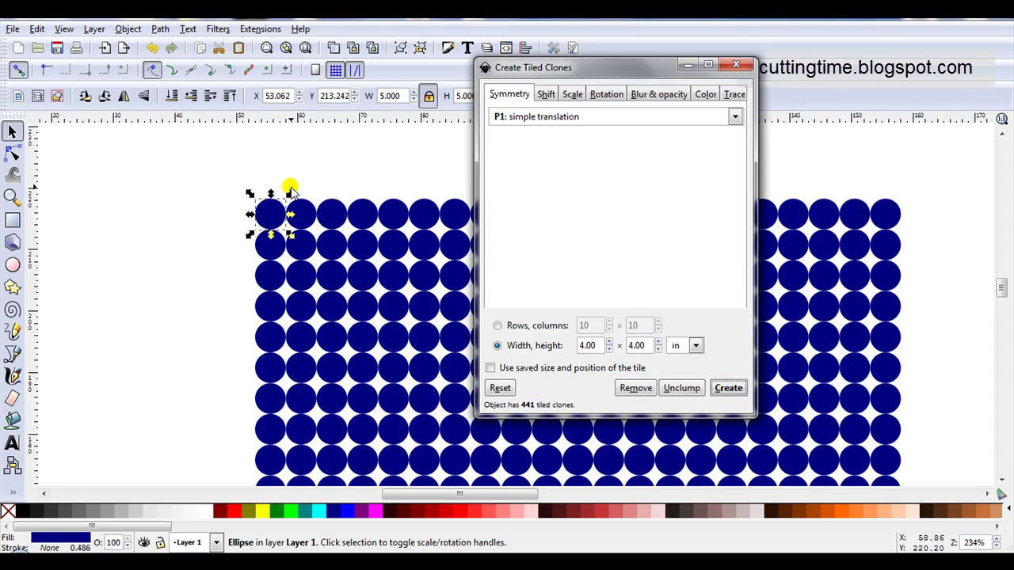
scroll(291, 190, up, 4)
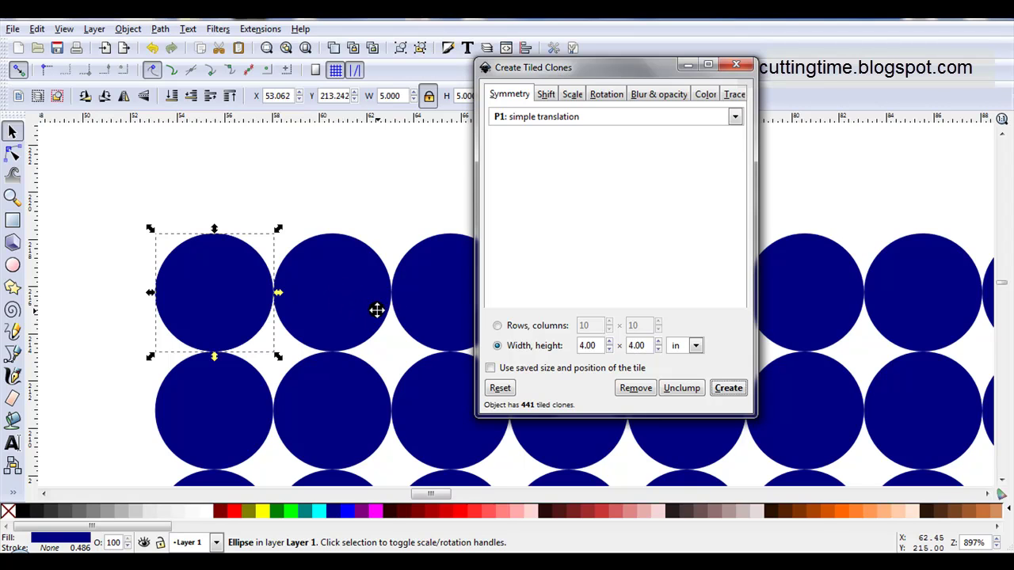
scroll(387, 308, up, 2)
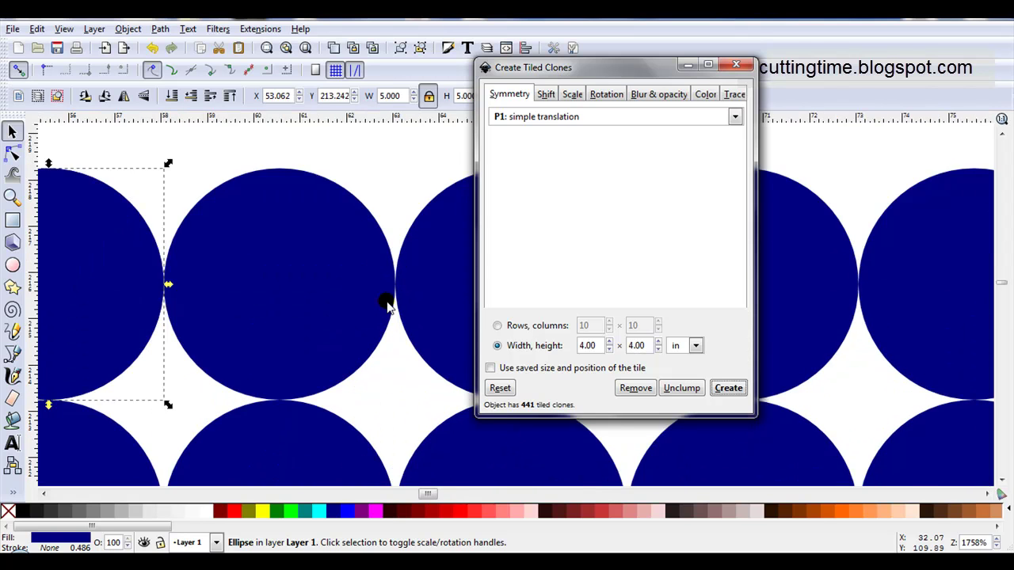
scroll(387, 307, down, 2)
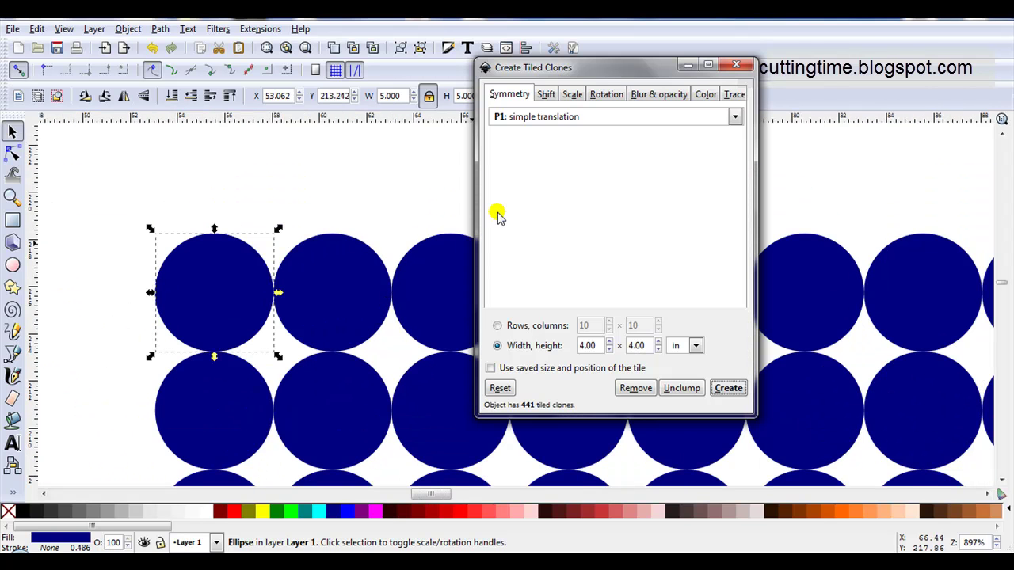
Step: Set Shift X per column and Shift Y per row to -5% and recreate the clone grid
click(546, 94)
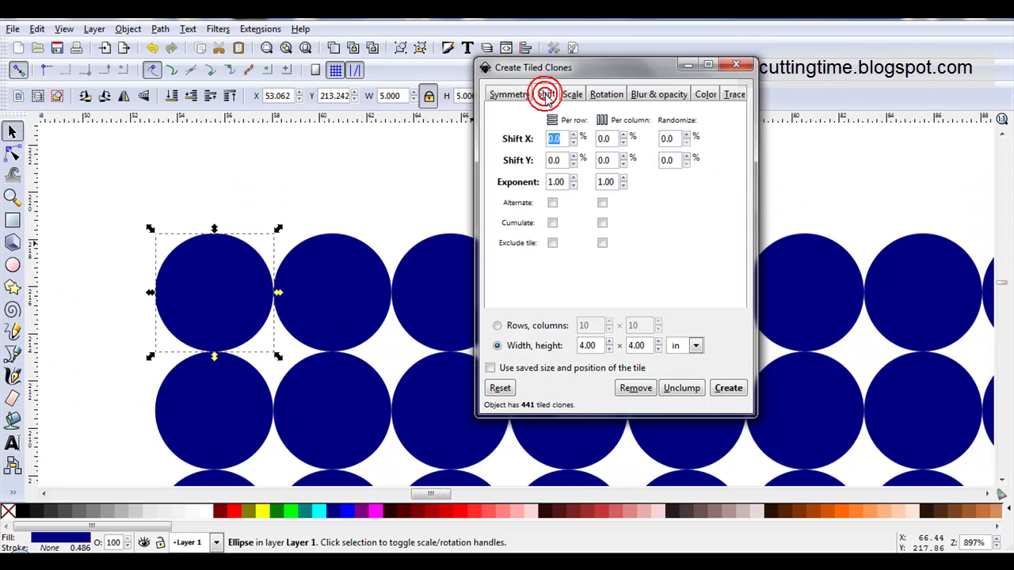
click(599, 138)
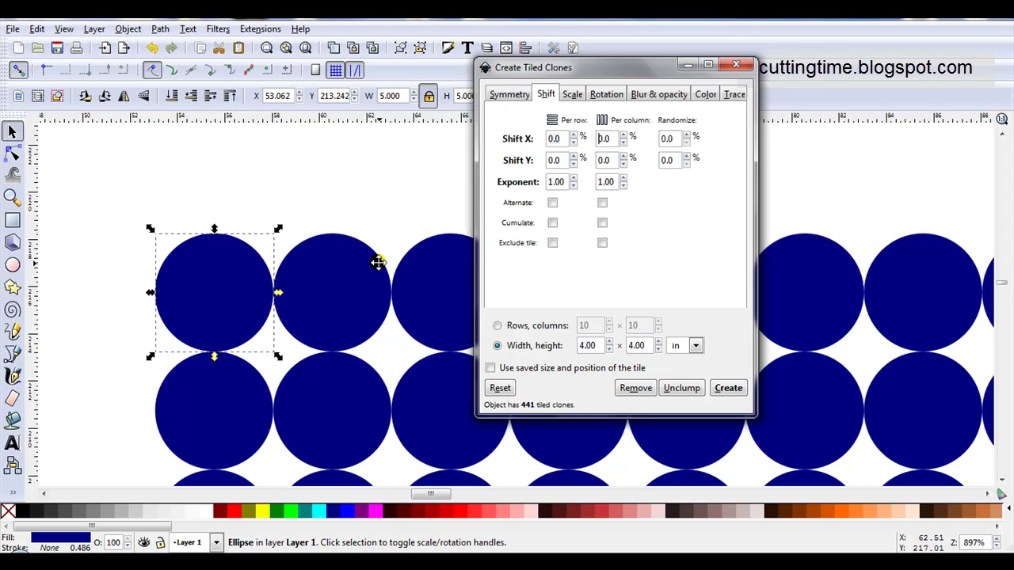
click(605, 138)
double_click(600, 138)
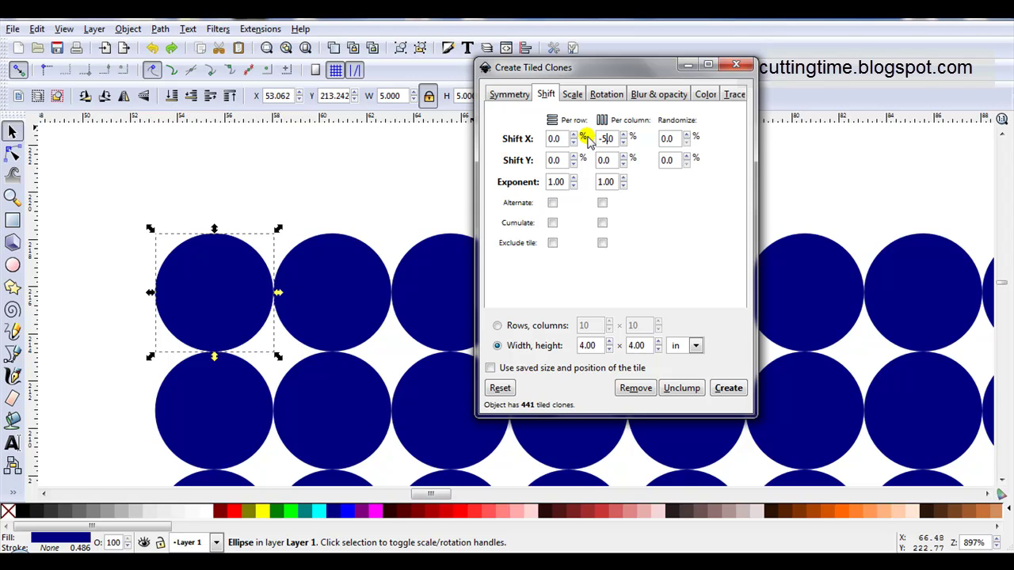
click(552, 160)
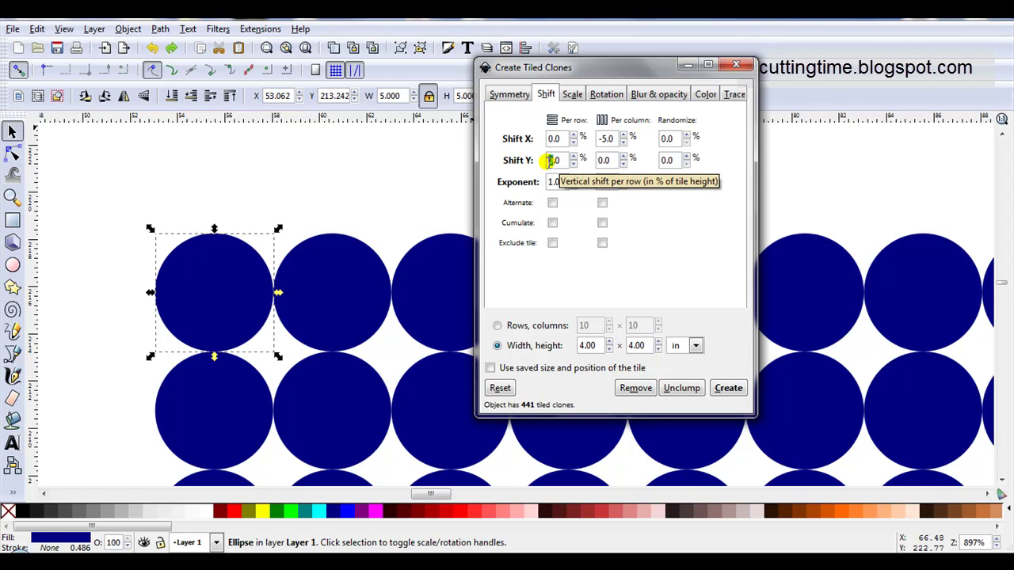
text(-10)
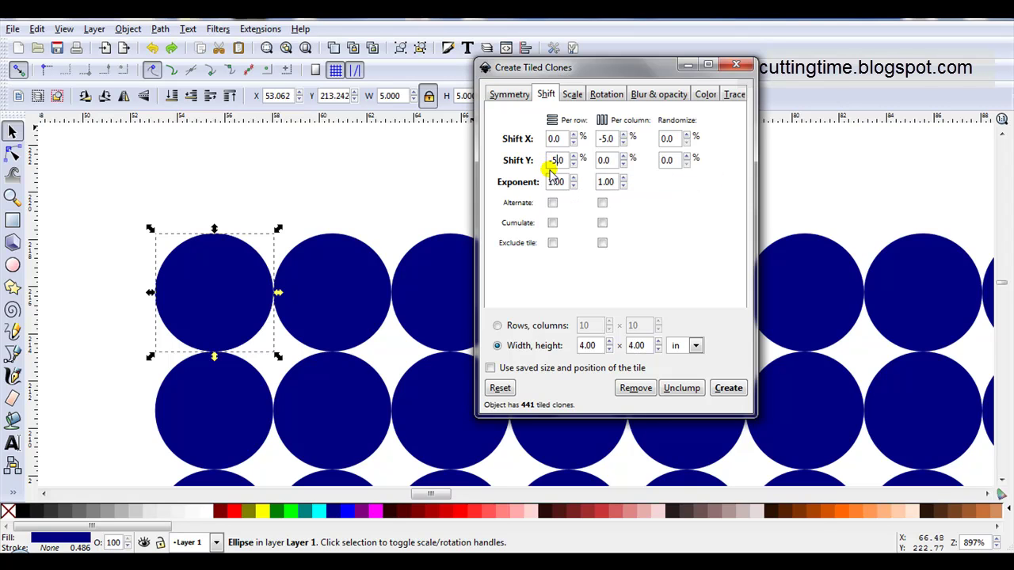
click(724, 390)
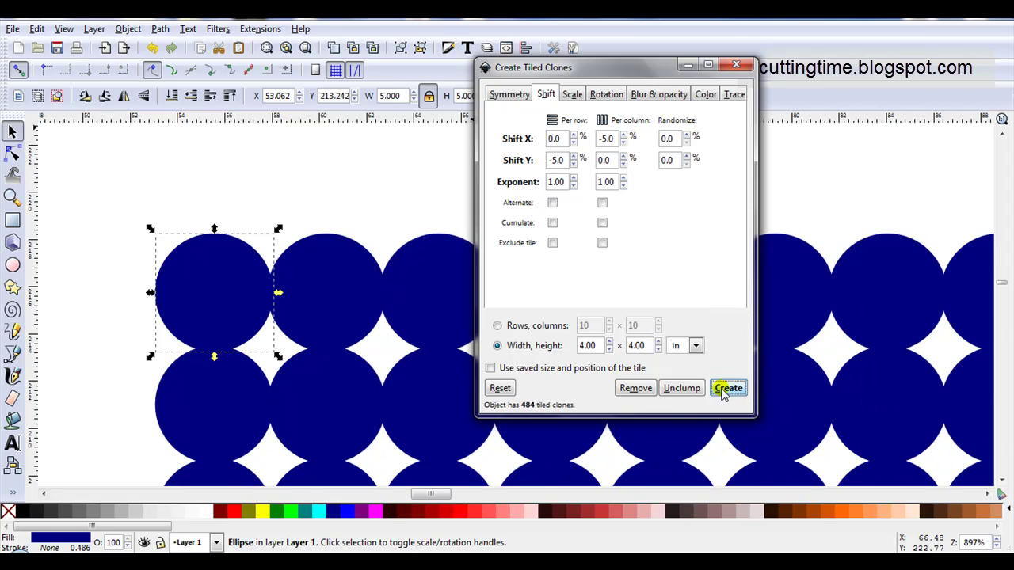
scroll(362, 310, up, 2)
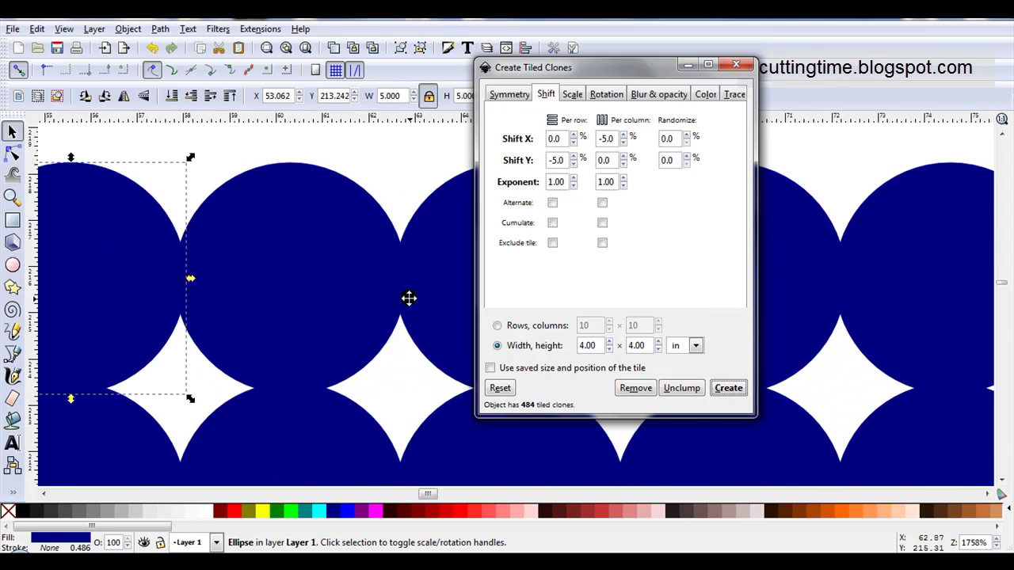
Step: Close the Create Tiled Clones dialog and zoom out to view the whole circle grid
click(736, 66)
scroll(629, 211, down, 6)
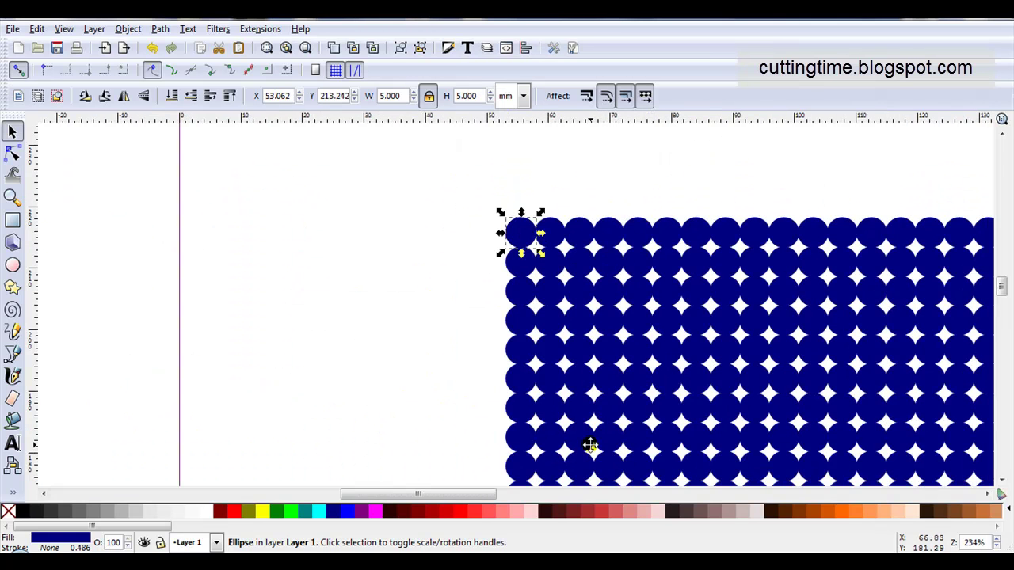
scroll(430, 417, down, 2)
scroll(1003, 287, down, 5)
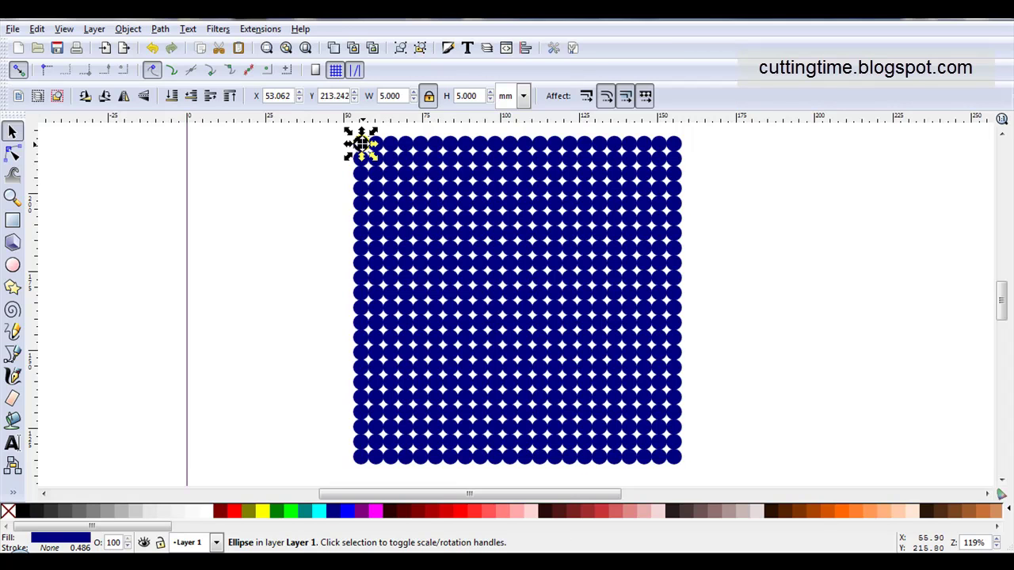
click(317, 158)
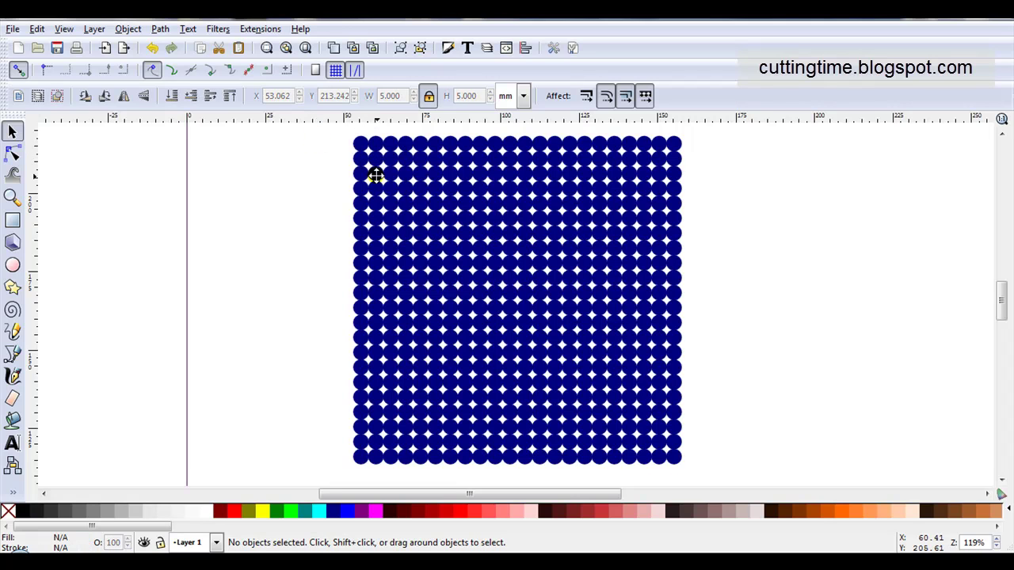
click(479, 223)
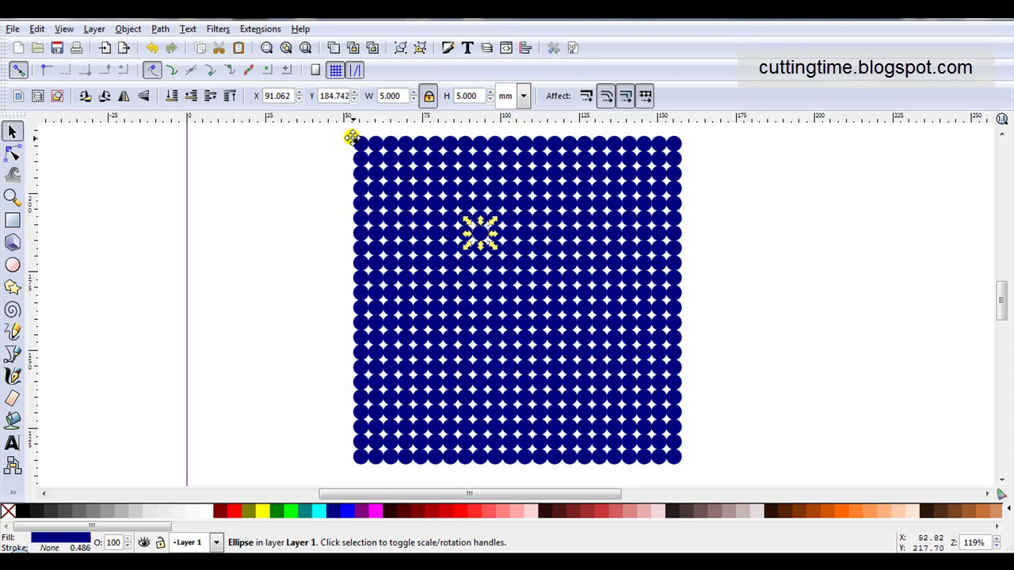
drag(333, 133, 697, 451)
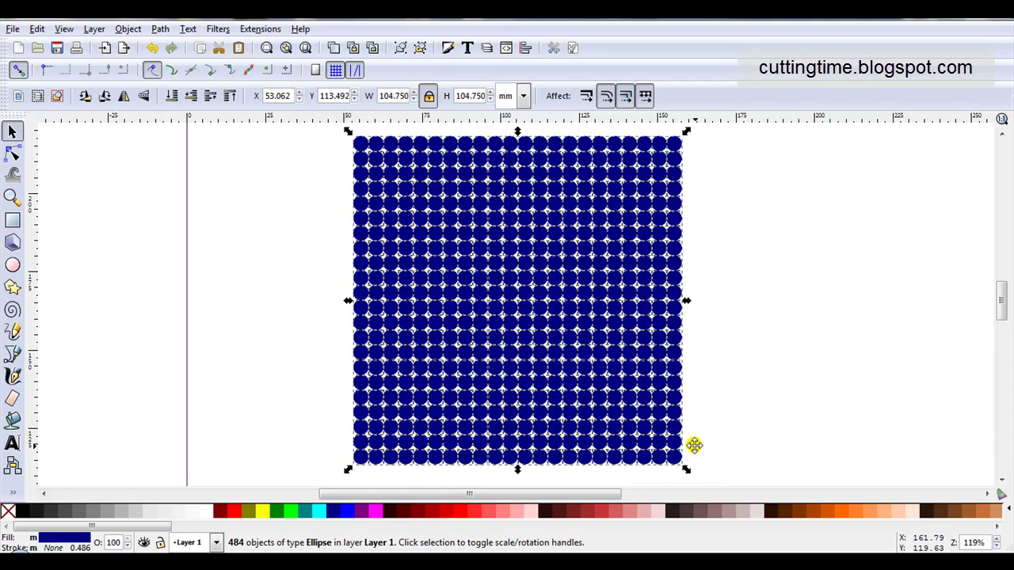
click(374, 49)
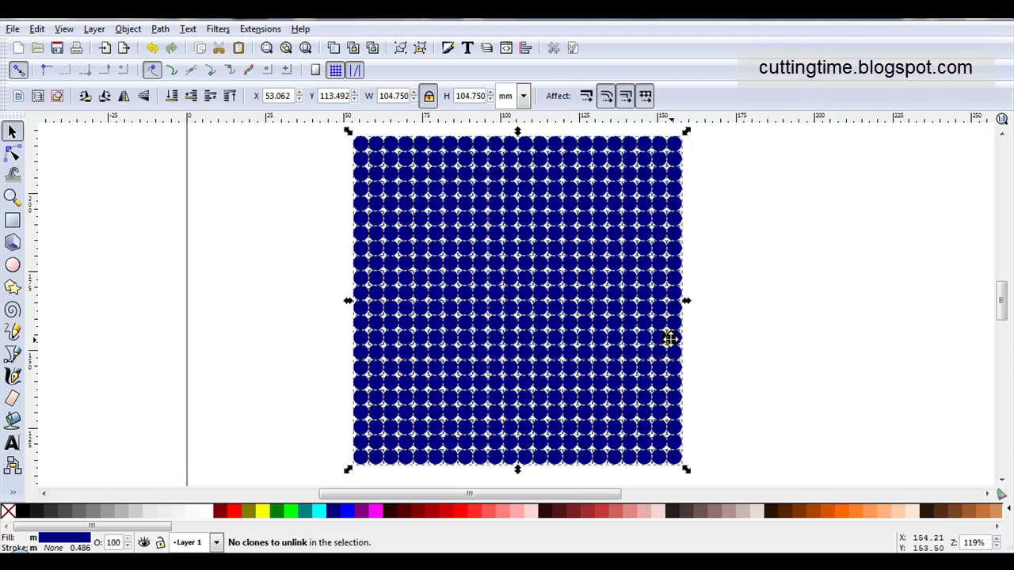
Step: Duplicate the whole circle grid and move the copy to the right
drag(304, 130, 705, 478)
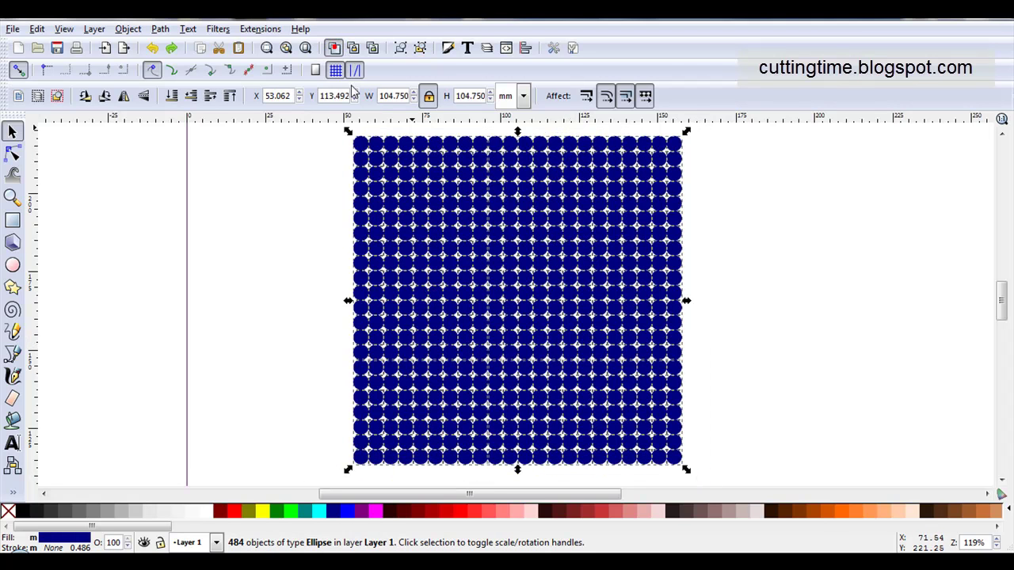
key(ctrl+d)
drag(418, 211, 867, 212)
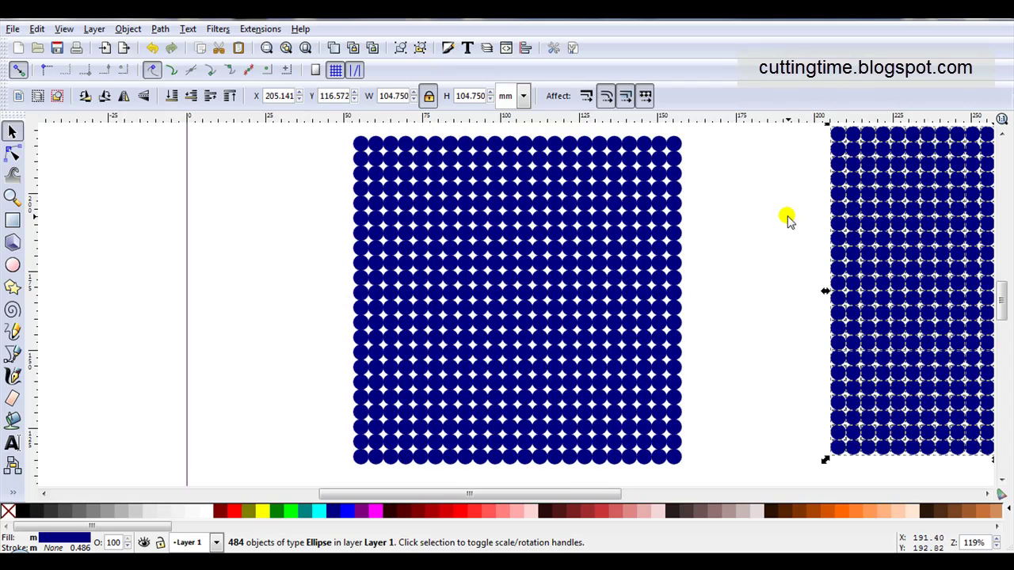
Step: Union all 484 circles of the left grid into one path
drag(331, 129, 715, 486)
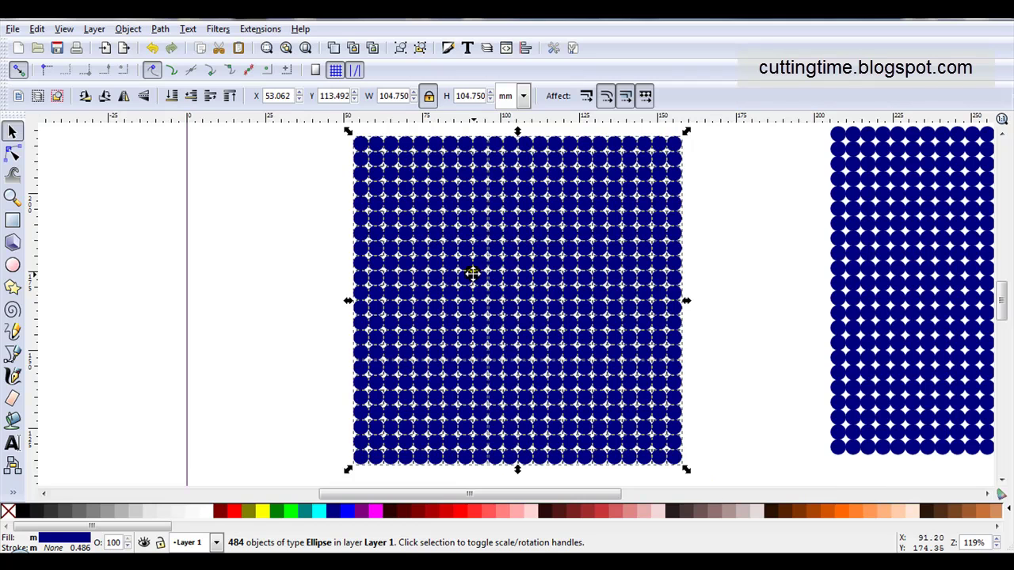
click(164, 29)
click(177, 105)
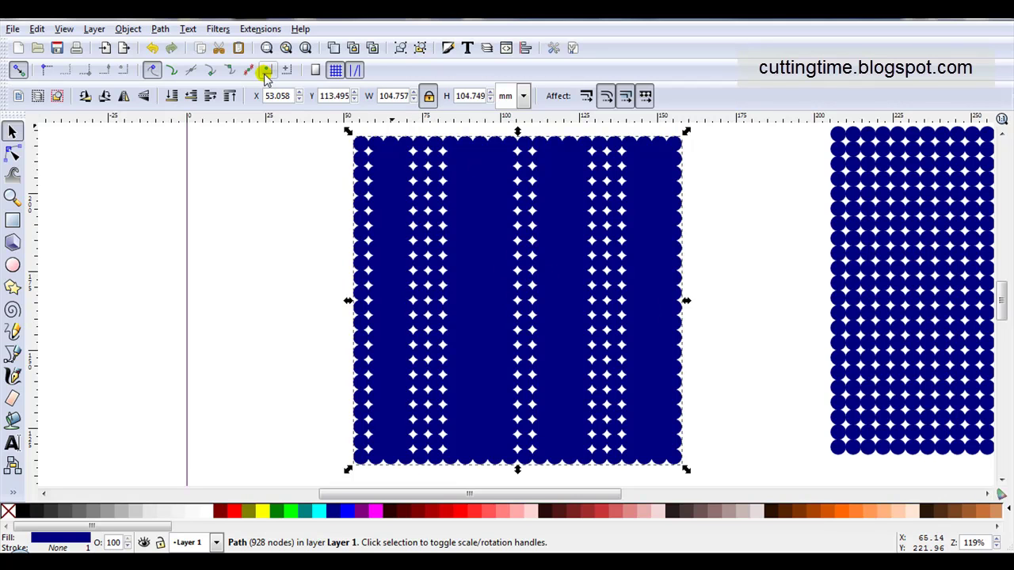
Step: Break apart the merged grid, union the pieces into a solid scalloped square, and shift it left
click(158, 29)
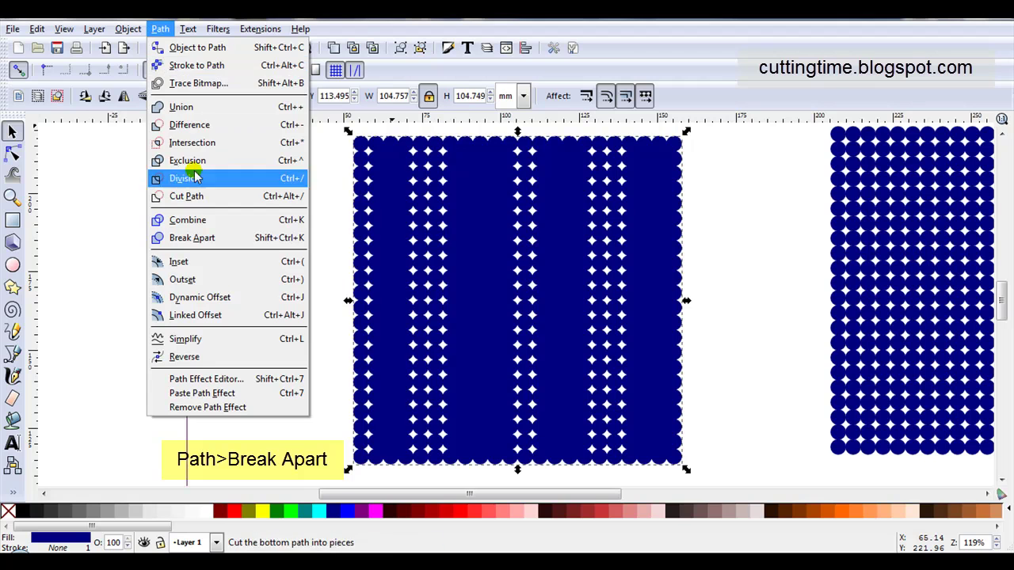
click(198, 236)
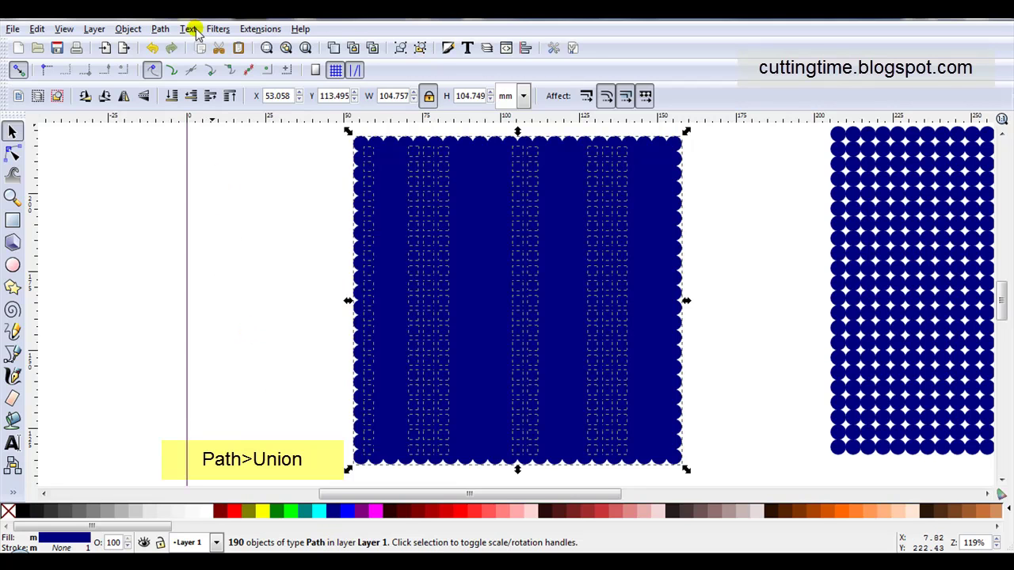
click(158, 28)
click(171, 107)
drag(518, 269, 417, 262)
Step: Duplicate the spare grid's bottom three circle rows and move the copy up and right
drag(552, 495, 681, 495)
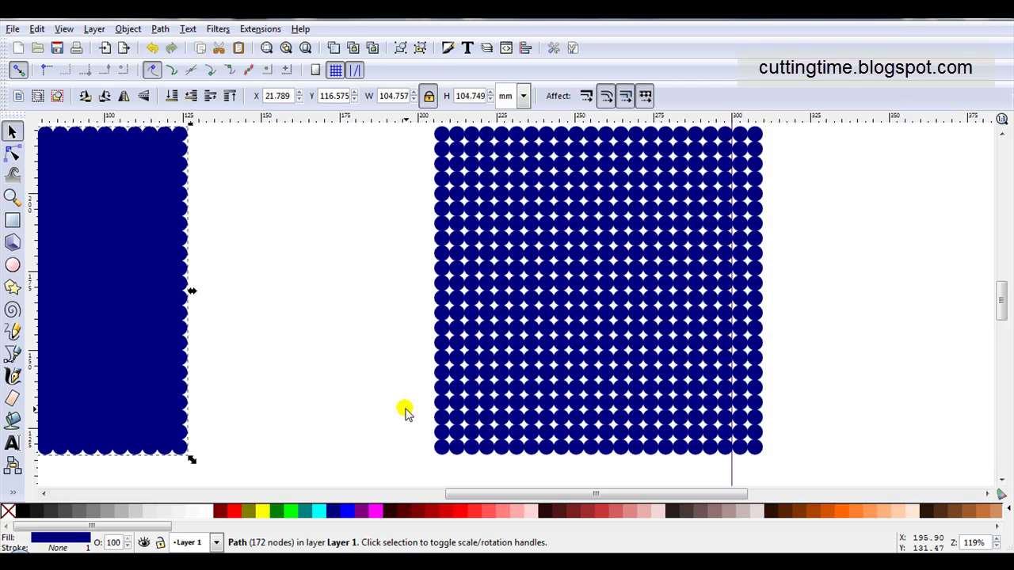
drag(404, 408, 787, 471)
click(333, 47)
drag(705, 422, 792, 208)
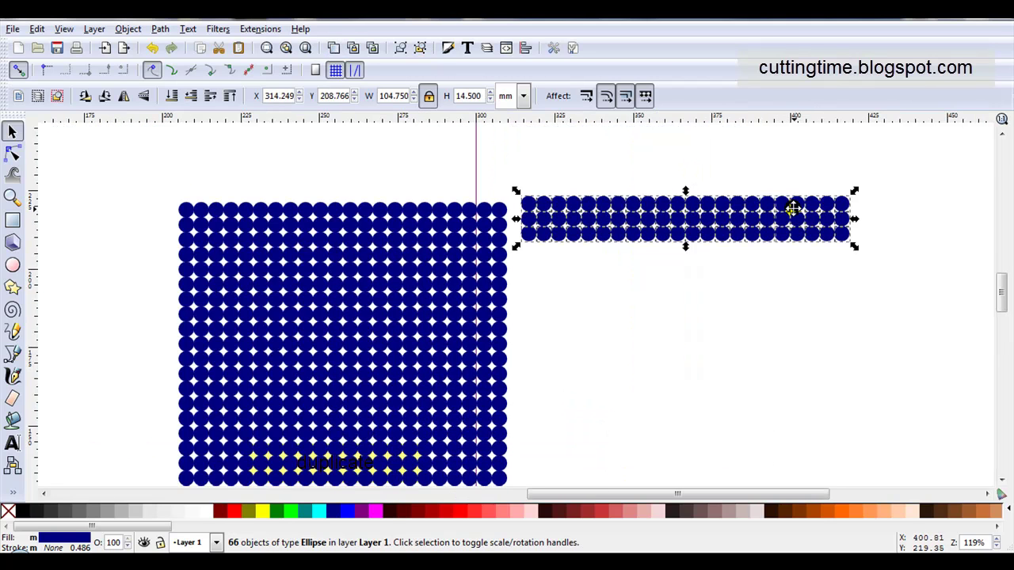
Step: Union, break apart, and union the copied rows into a solid 96-node scalloped strip
click(160, 29)
click(169, 106)
scroll(700, 234, up, 2)
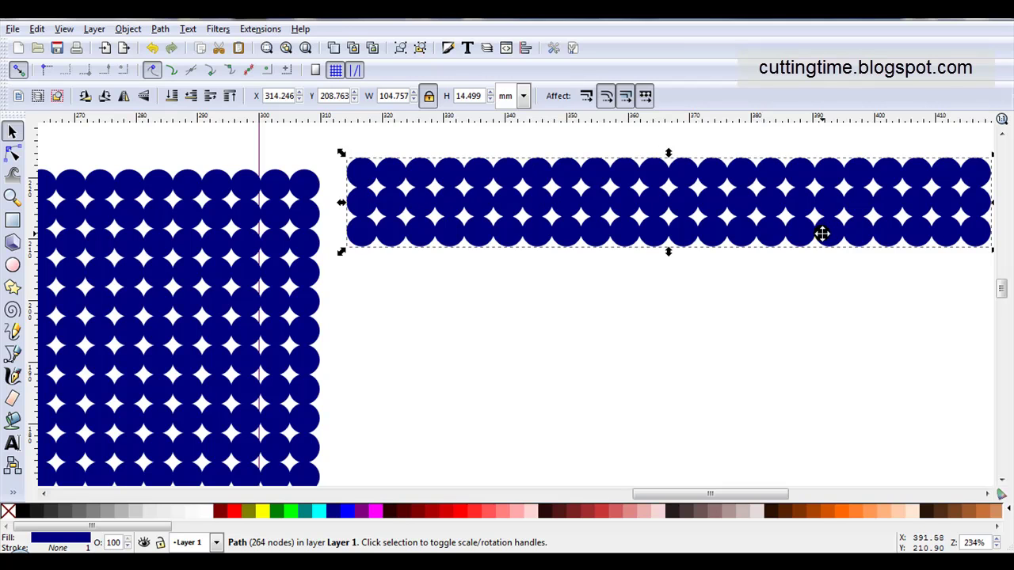
click(160, 29)
click(204, 238)
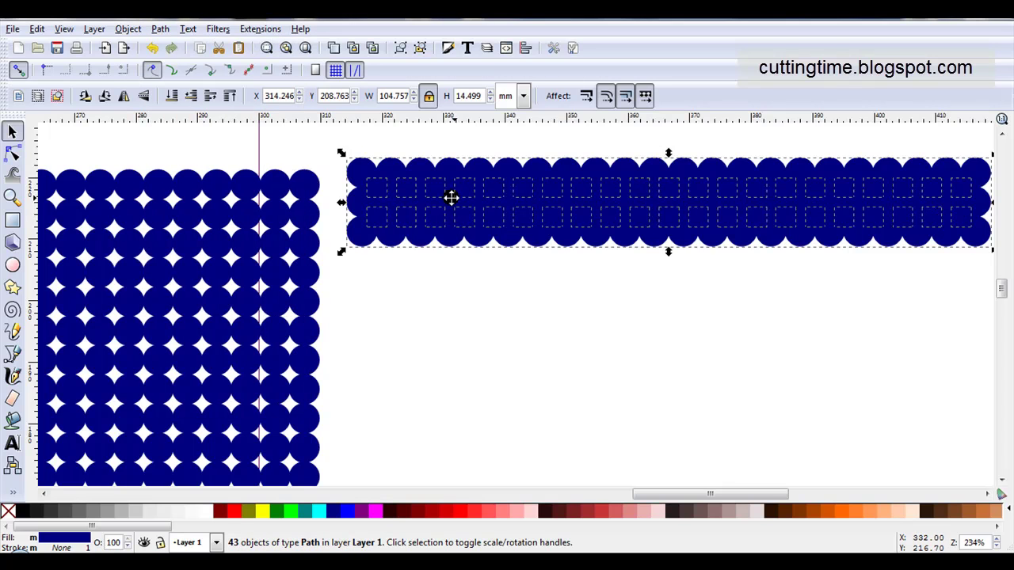
click(160, 29)
click(179, 106)
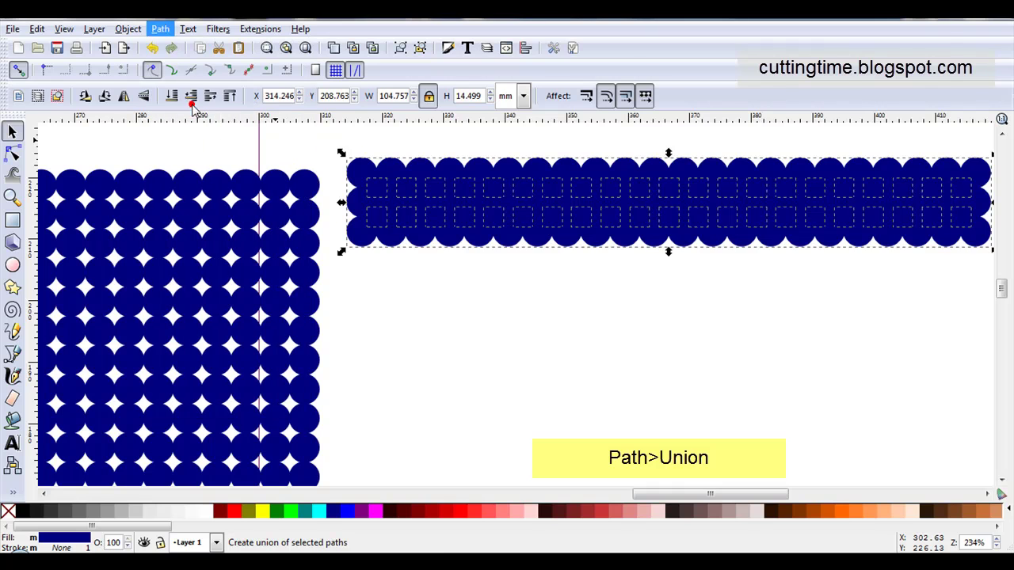
drag(661, 223, 659, 219)
scroll(600, 304, down, 1)
Step: Duplicate a 4 × 4 block of grid circles and move the copy below the strip
drag(304, 187, 408, 305)
click(333, 47)
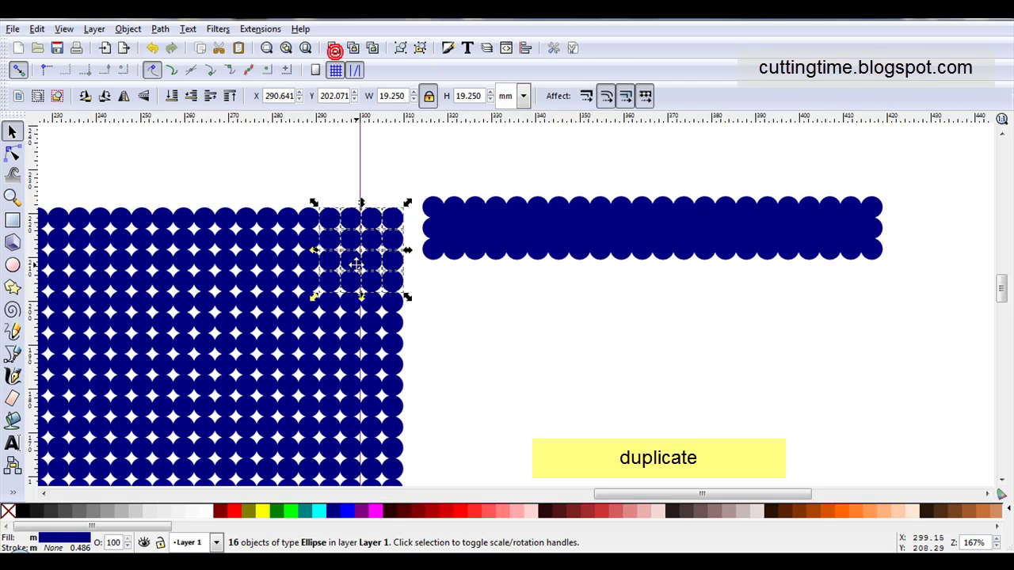
drag(355, 267, 533, 341)
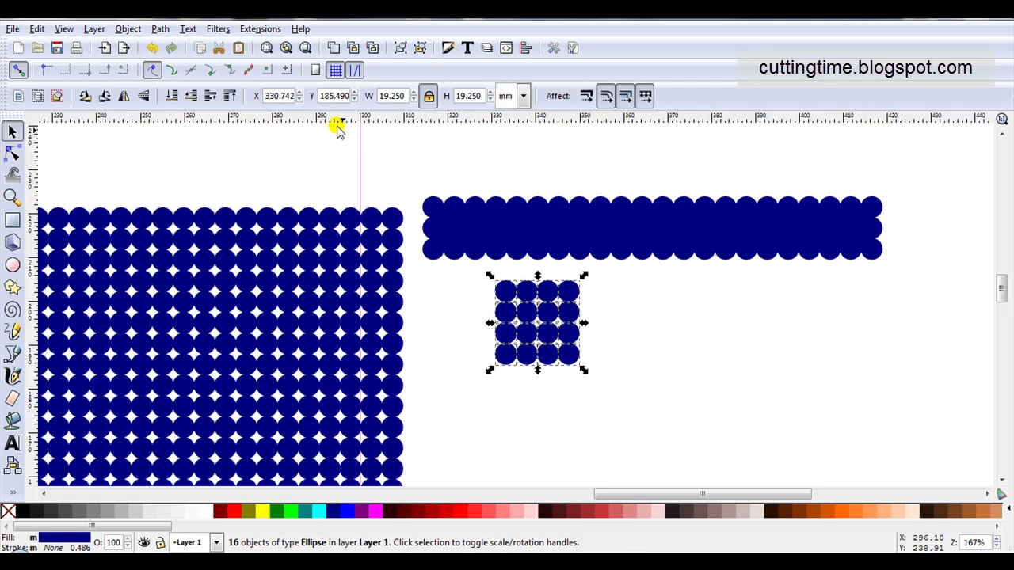
Step: Union, break apart, and union the 16 circles into a solid 28-node scalloped square
click(160, 30)
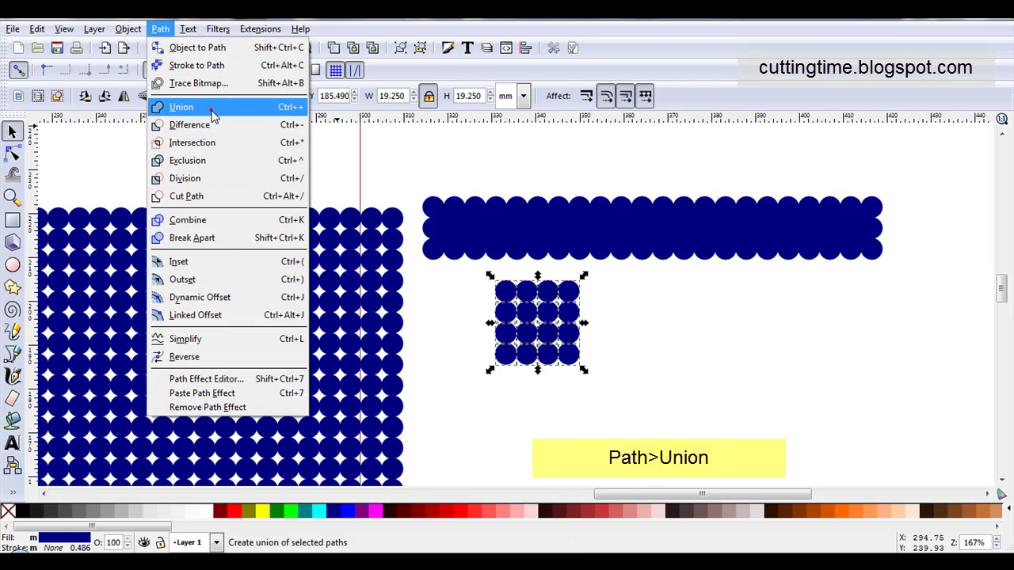
click(208, 106)
scroll(540, 345, up, 2)
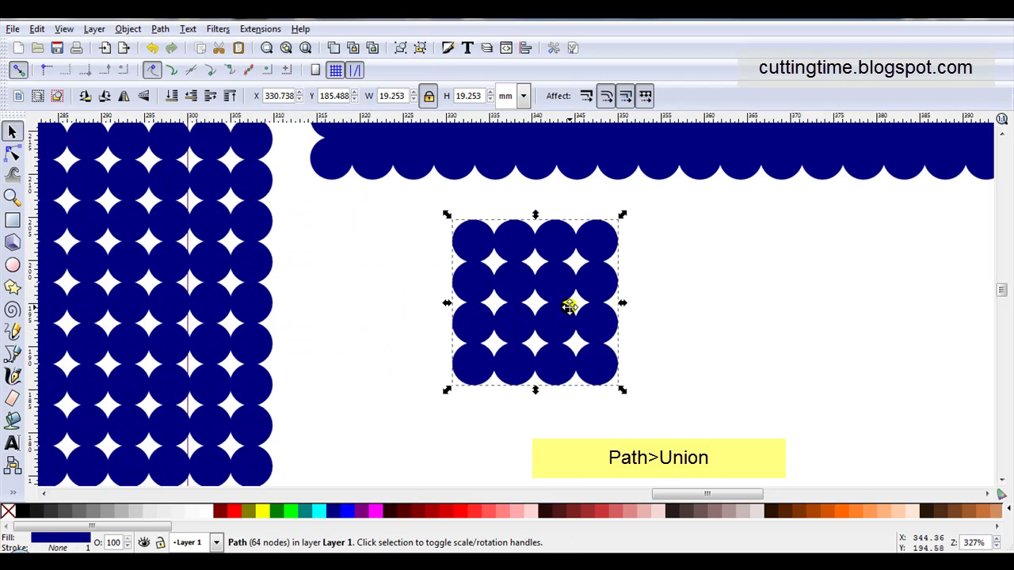
click(158, 29)
click(222, 235)
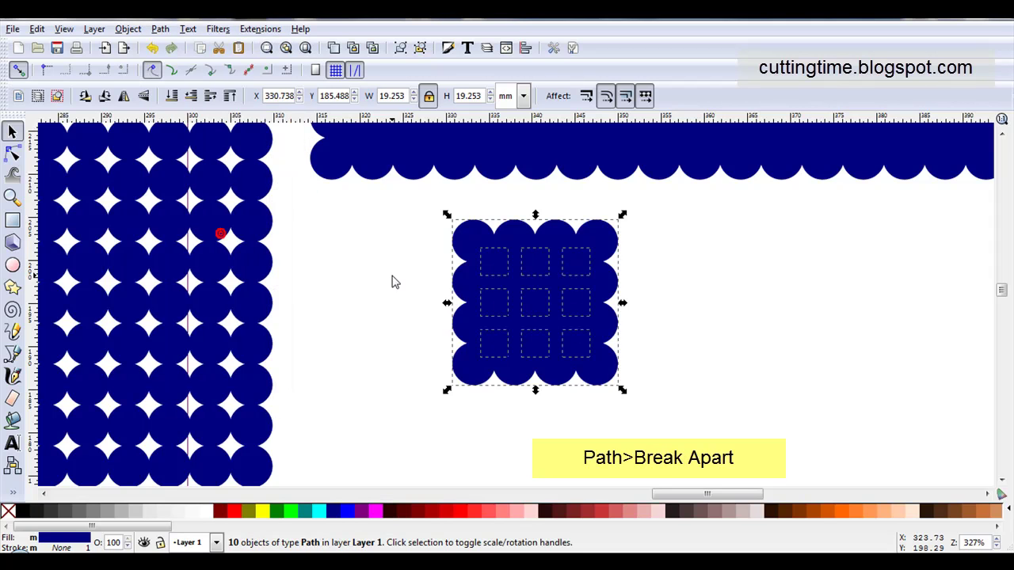
click(160, 29)
click(202, 105)
scroll(356, 204, down, 1)
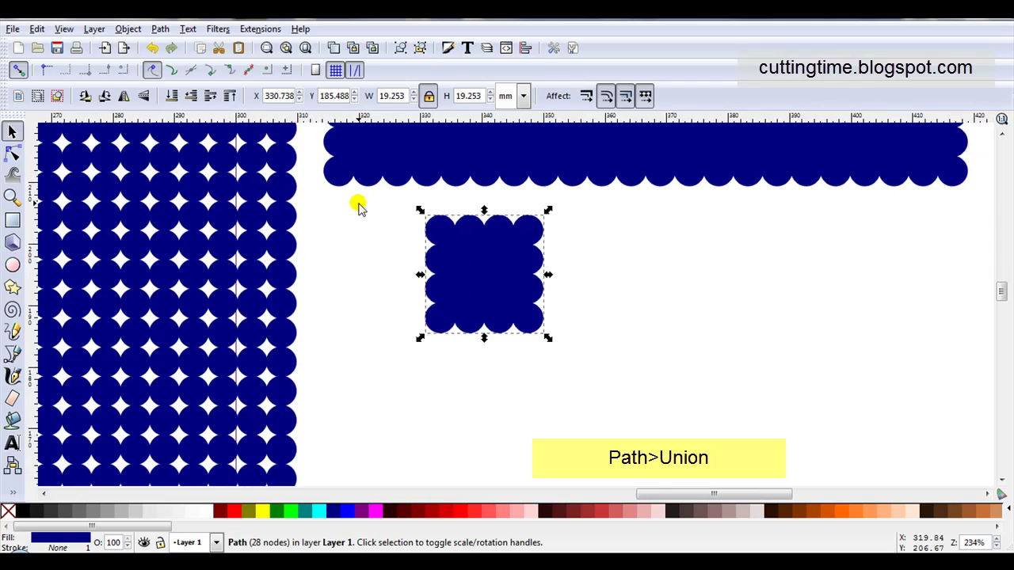
Step: Move the small square up-left, then duplicate a 5 × 4 circle block and place it right of the square
drag(459, 282, 443, 259)
drag(320, 409, 144, 283)
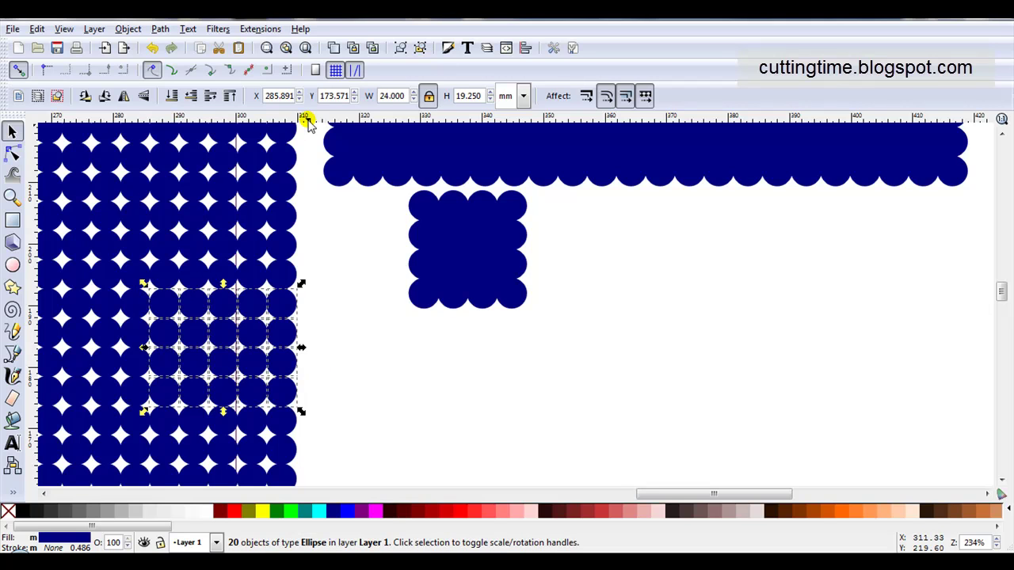
click(329, 49)
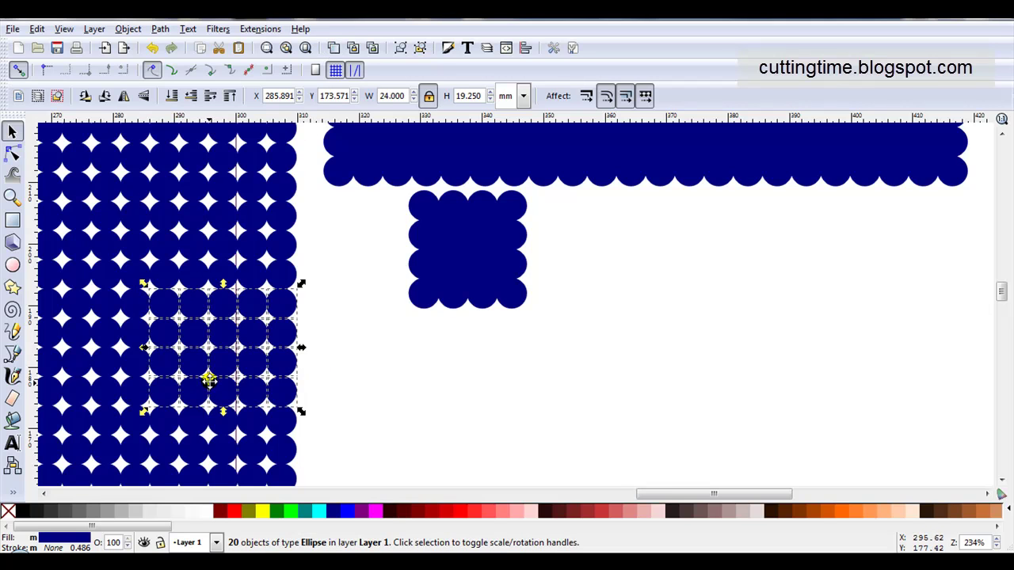
drag(208, 373, 689, 366)
Step: Union, break apart, and union the 20 circles into a solid rectangle beside the square
click(160, 28)
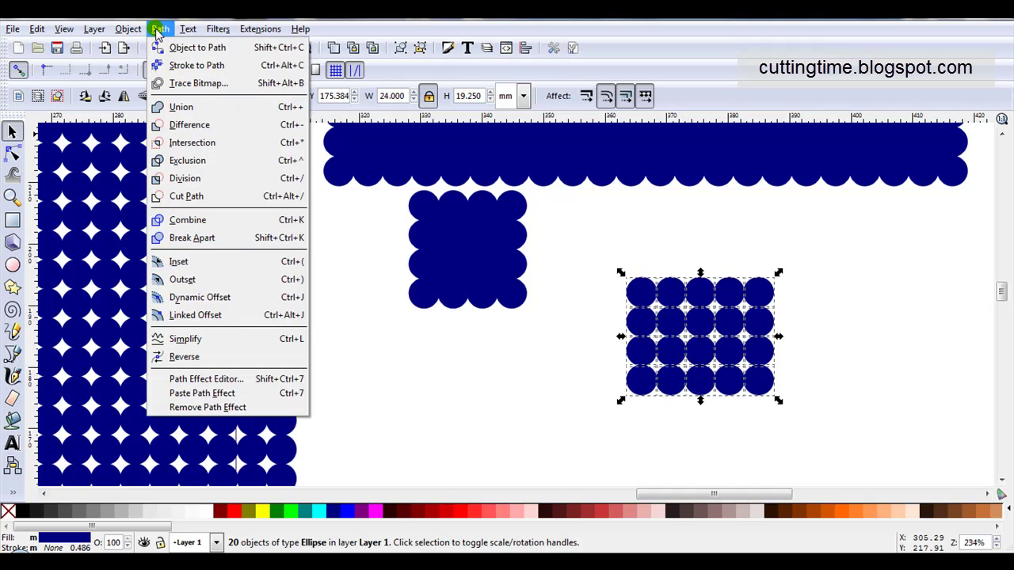
click(176, 109)
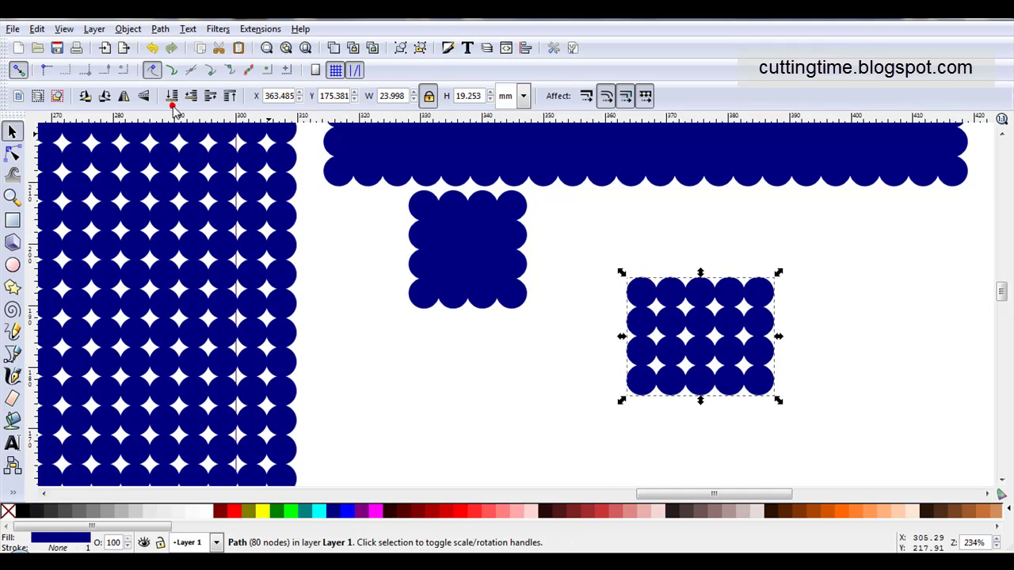
click(160, 28)
click(210, 244)
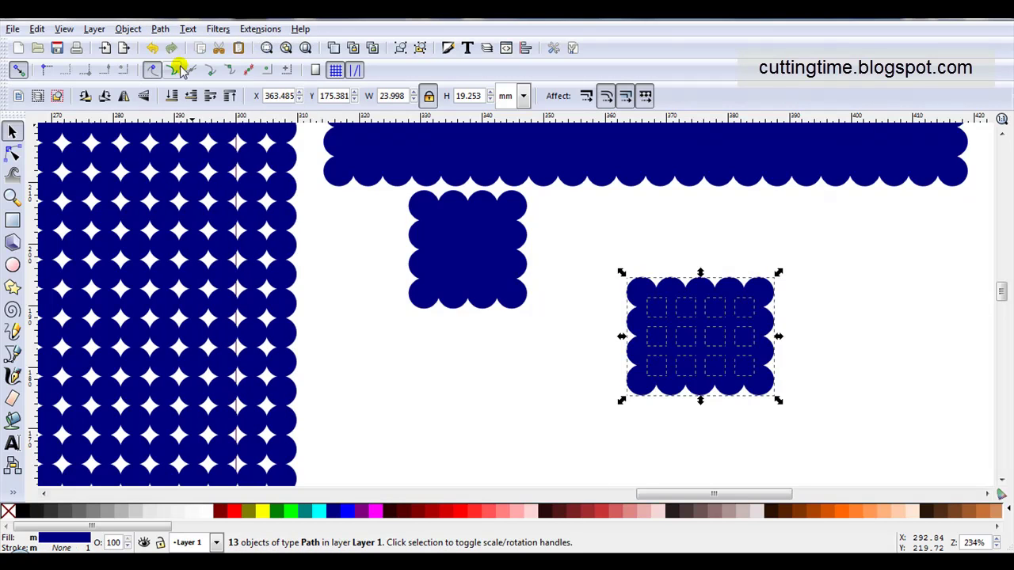
click(160, 29)
click(194, 109)
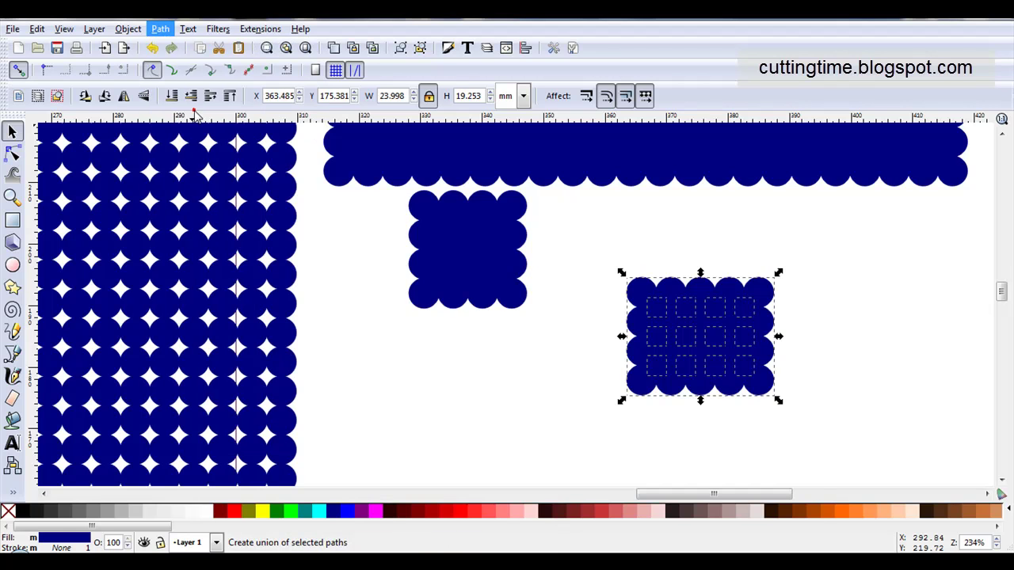
scroll(437, 346, down, 1)
drag(597, 351, 563, 309)
Step: Click empty canvas to deselect, leaving the navy scalloped rectangle settled beside the other shapes
click(507, 384)
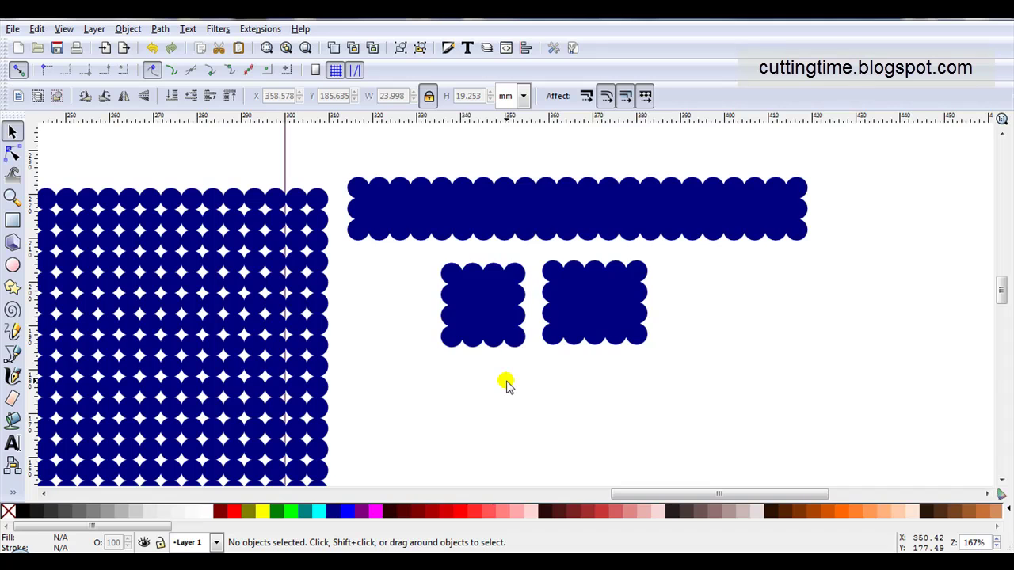